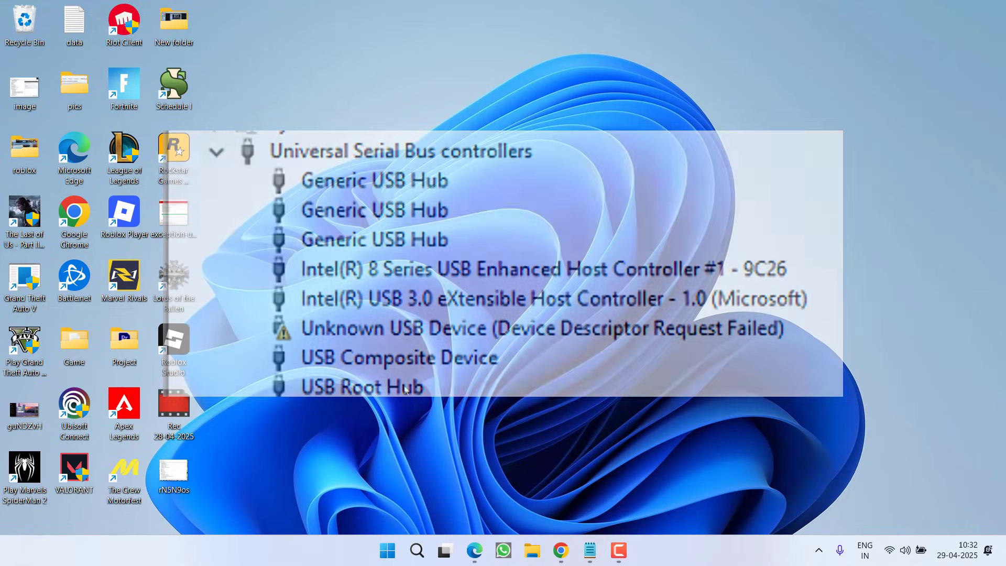
Step: Open Control Panel's Power Options and go to the Balanced plan's settings page
key(super)
text(control)
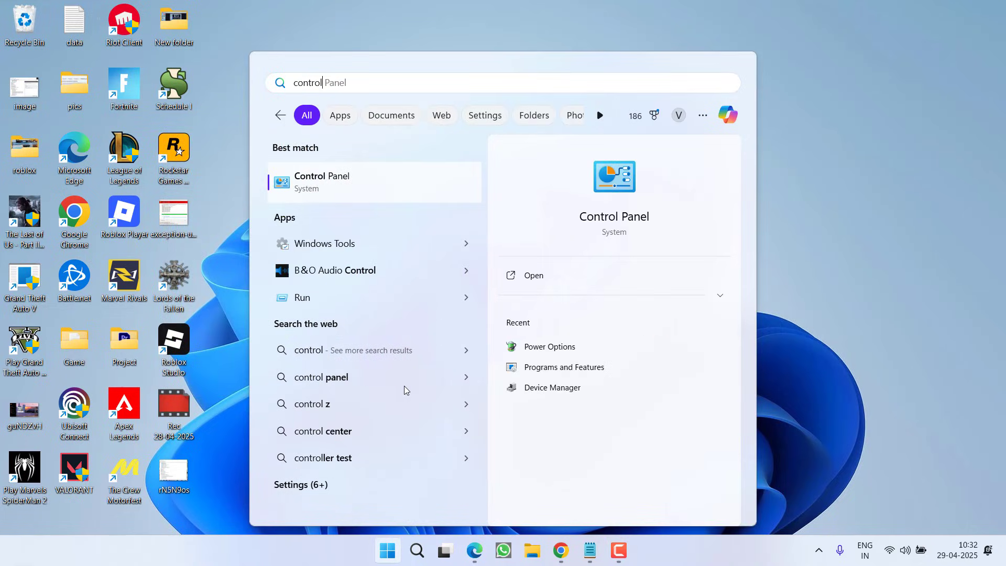
click(608, 195)
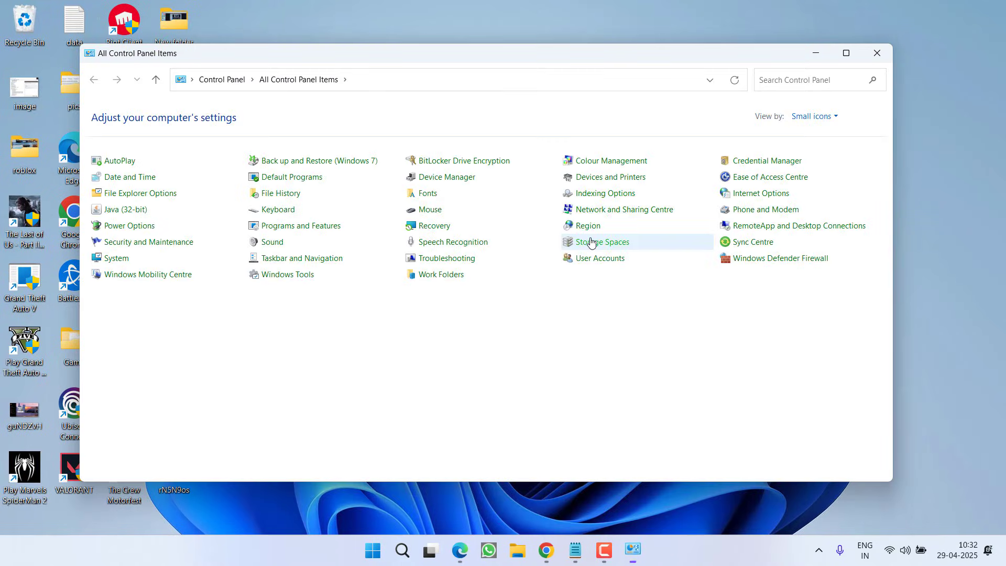
click(117, 226)
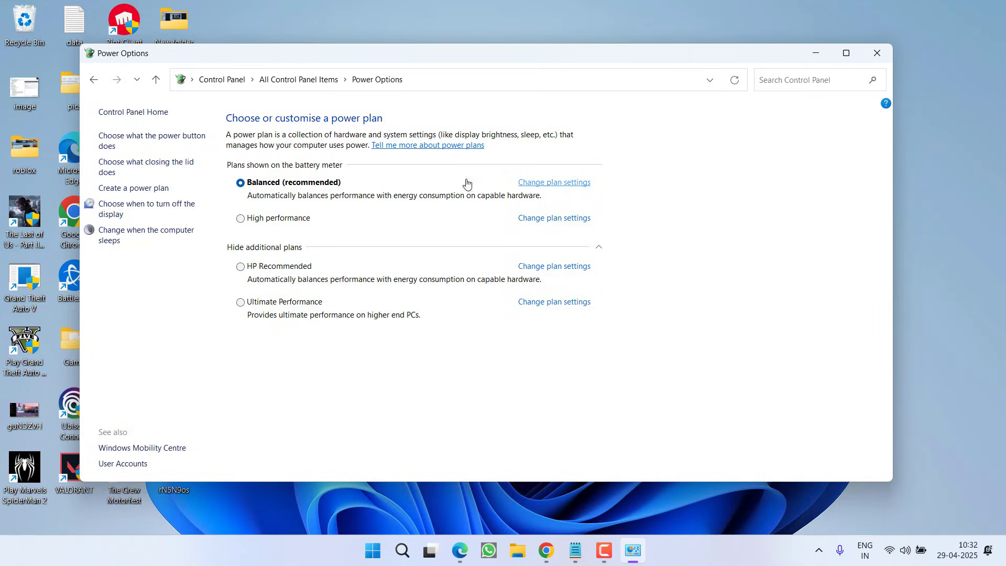
click(559, 183)
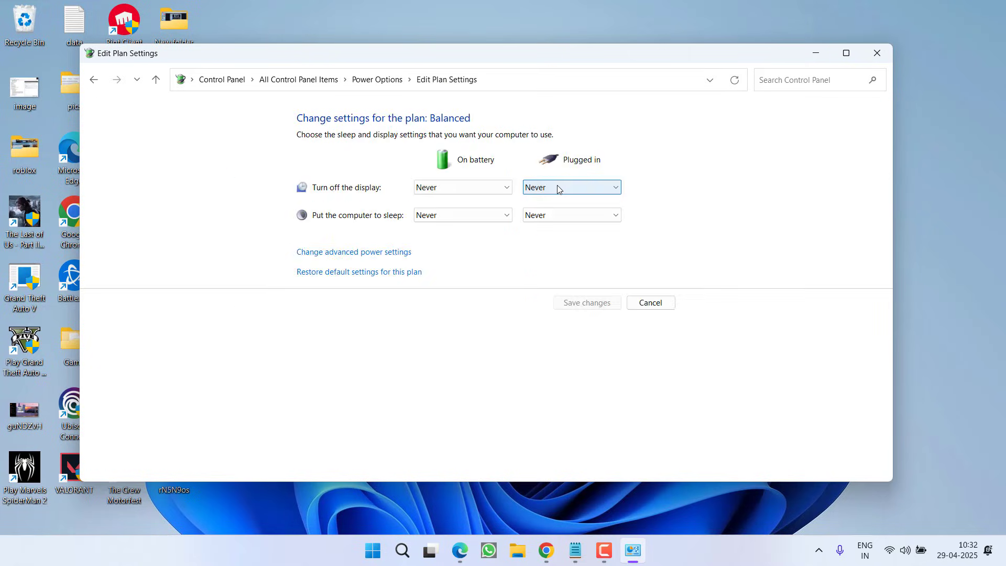
Step: Open advanced power settings and expand USB settings > USB selective suspend setting
click(356, 256)
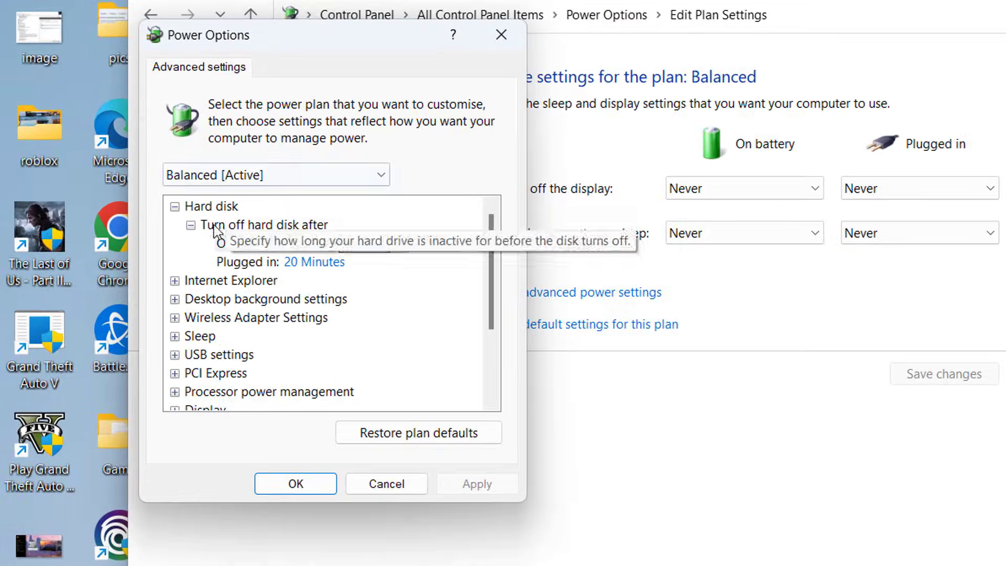
click(108, 198)
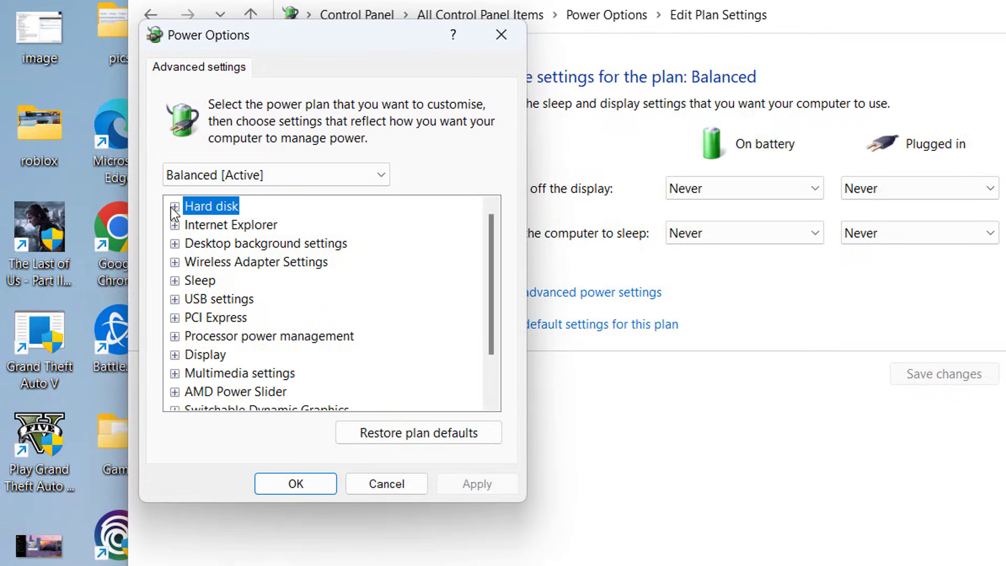
click(181, 303)
click(175, 300)
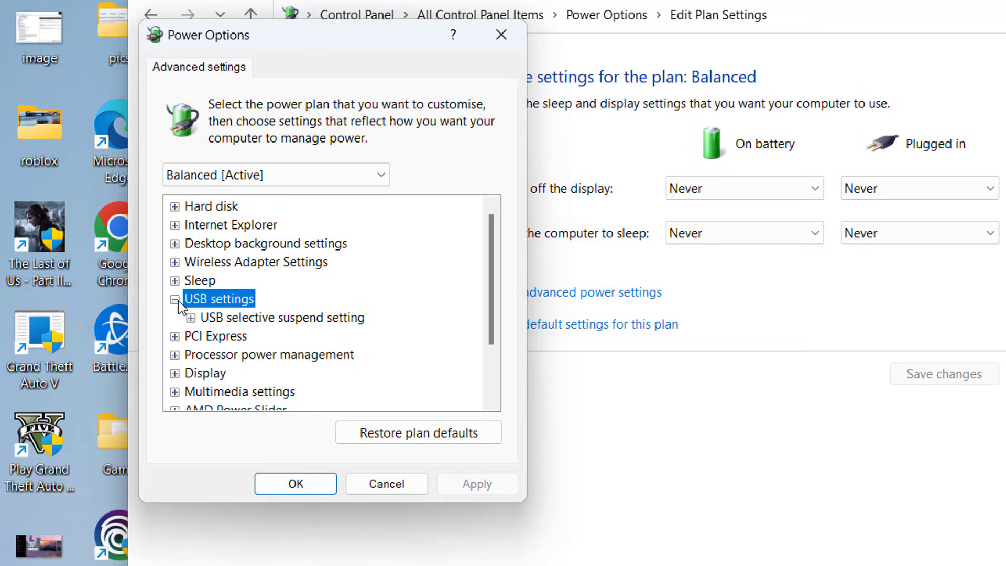
click(191, 318)
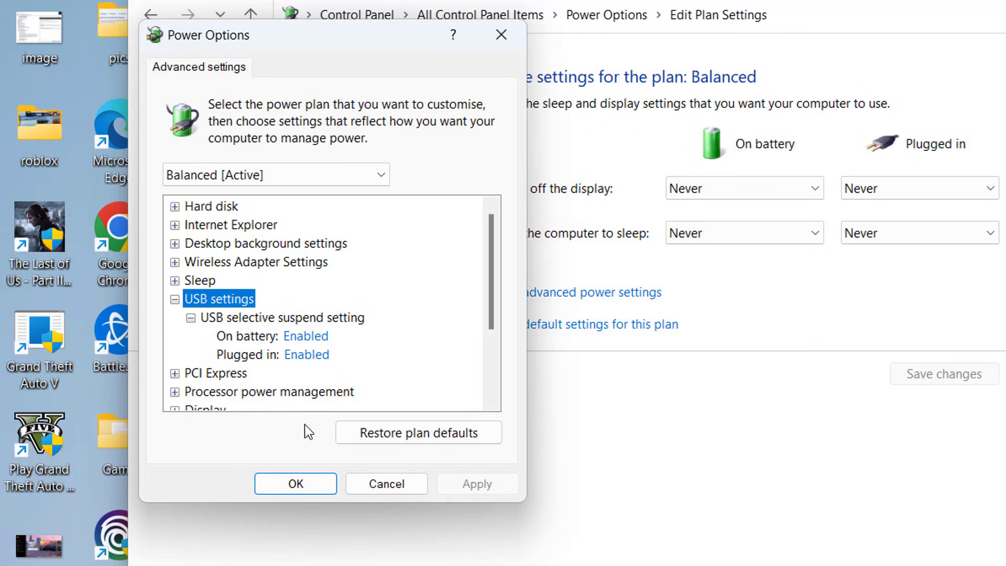
Step: Set USB selective suspend to Disabled for On battery and Plugged in, then apply
click(306, 336)
click(314, 336)
click(319, 359)
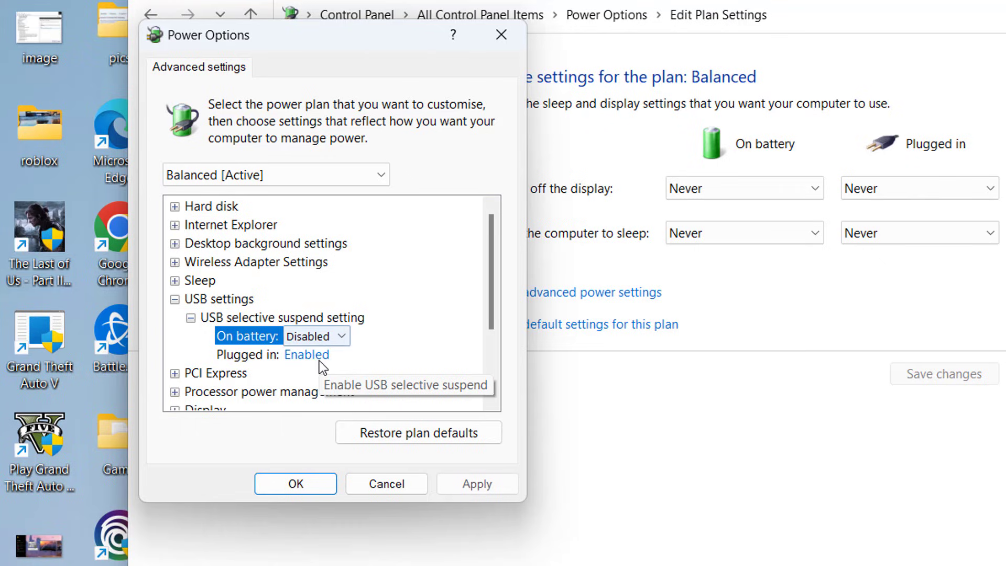
click(319, 355)
click(326, 361)
click(315, 370)
click(459, 487)
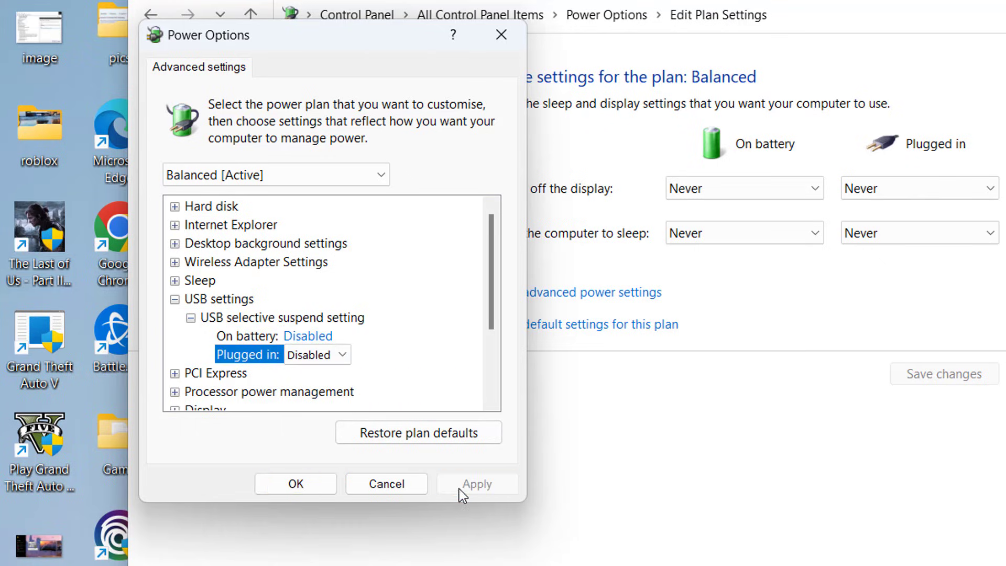
click(320, 483)
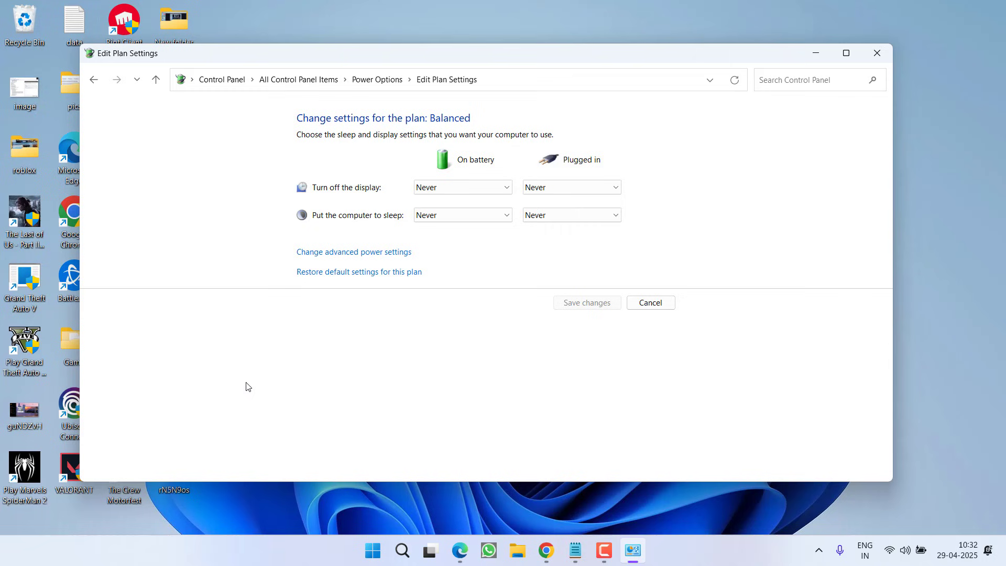
Step: Reach the power button settings page and unlock the unavailable shutdown settings
click(387, 83)
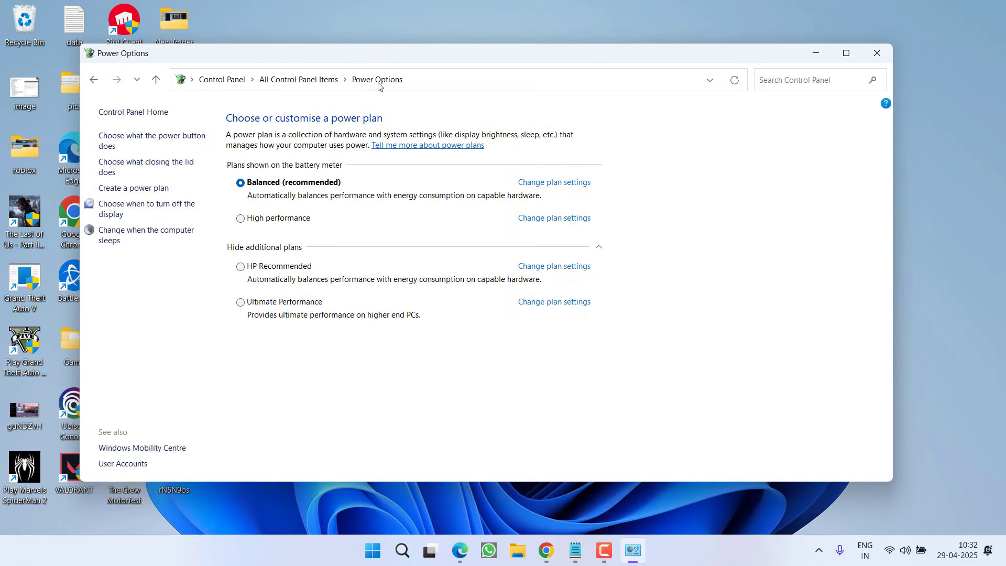
click(170, 139)
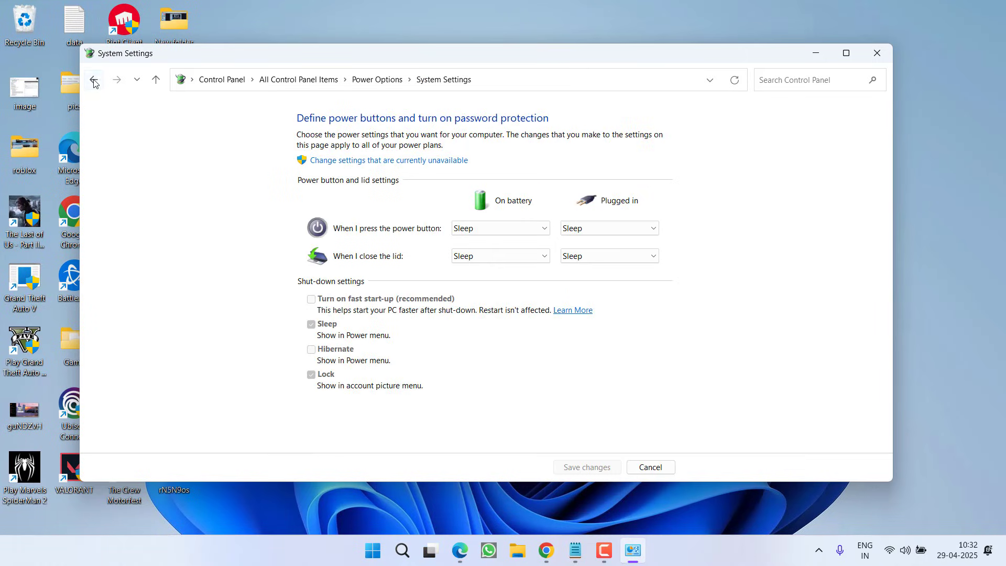
click(94, 80)
click(161, 140)
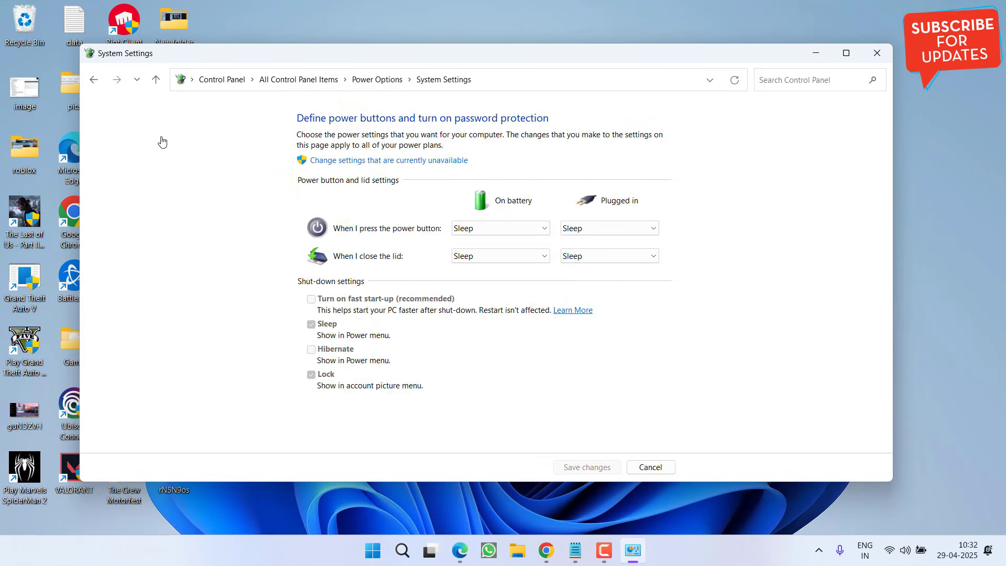
click(393, 161)
Step: Leave fast start-up turned off, save the changes, and close Power Options
click(338, 286)
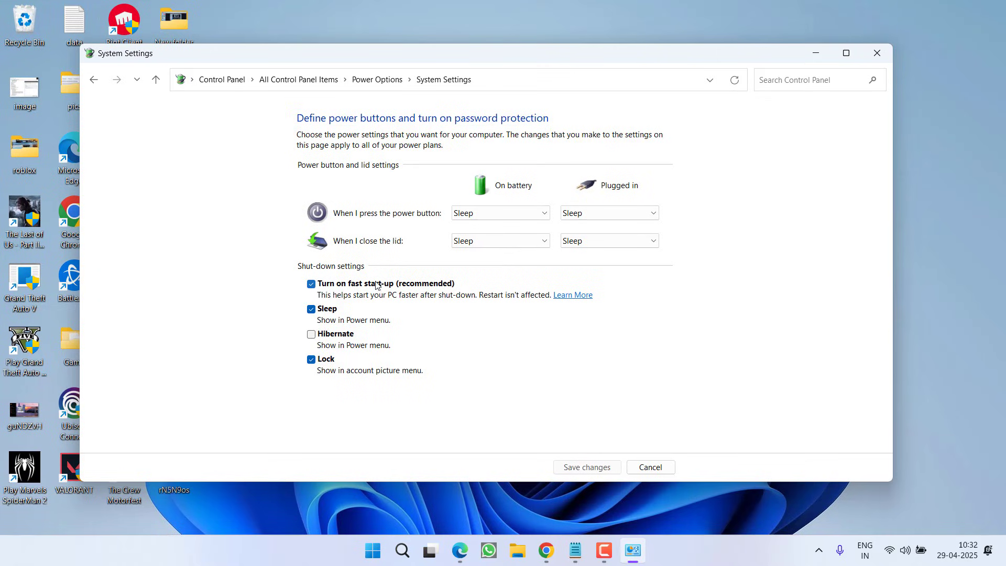
click(345, 286)
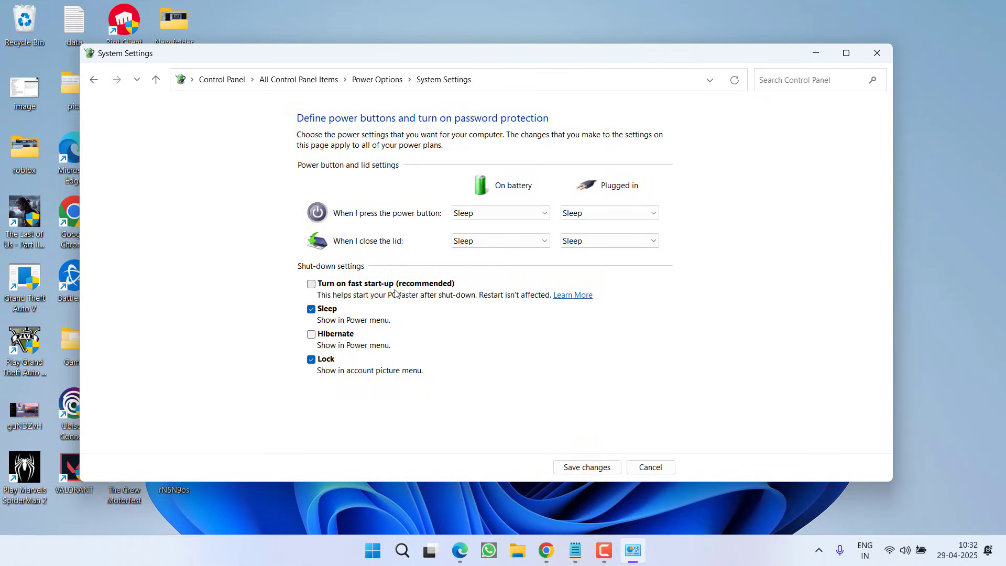
click(592, 467)
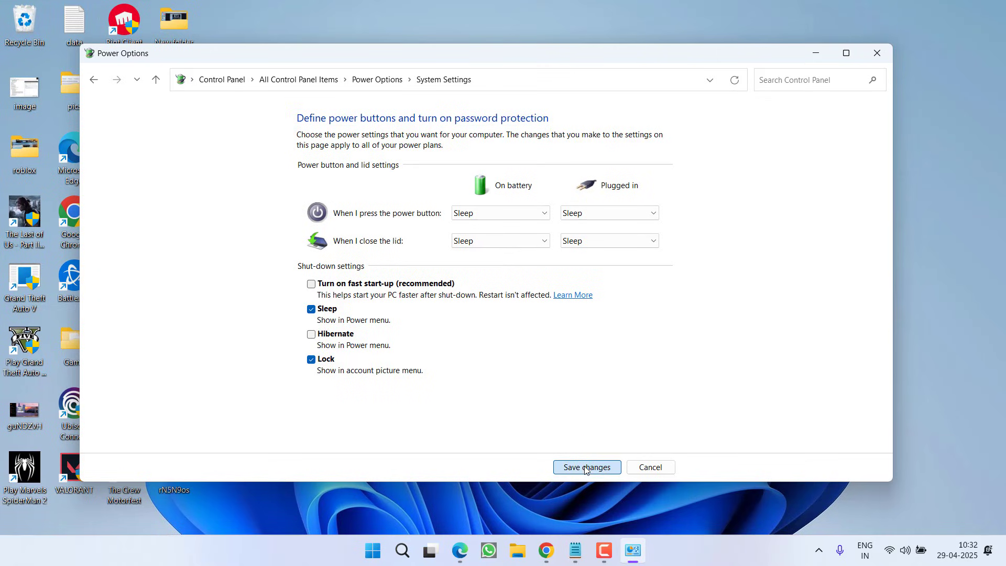
click(877, 53)
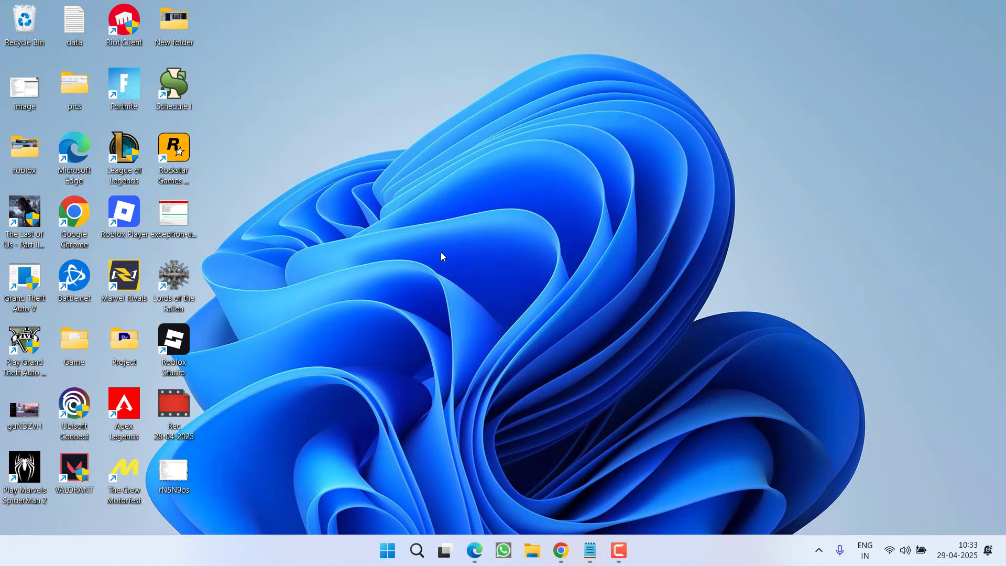
Step: Open Device Manager from the Start right-click menu and expand Universal Serial Bus controllers
right_click(388, 551)
click(370, 261)
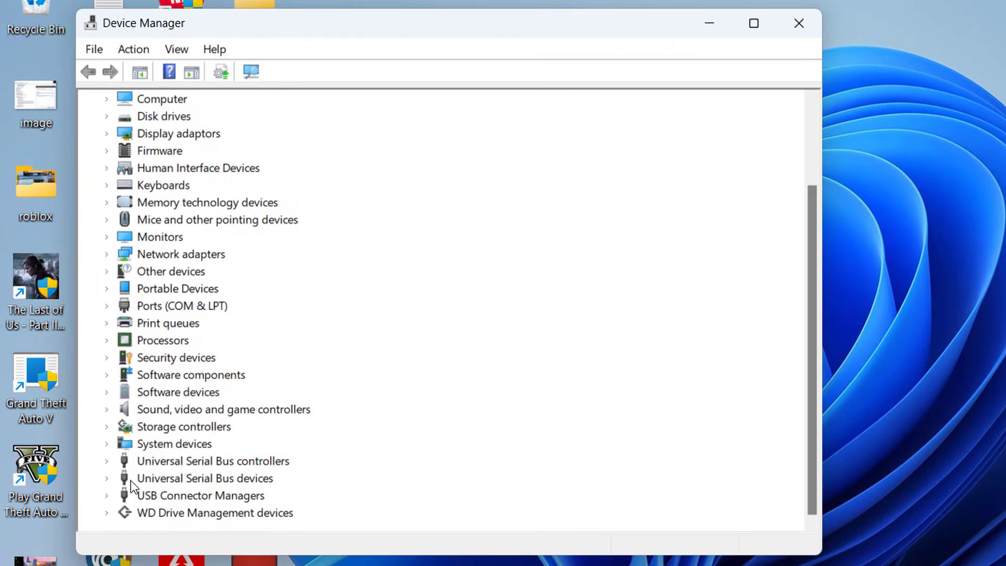
click(106, 462)
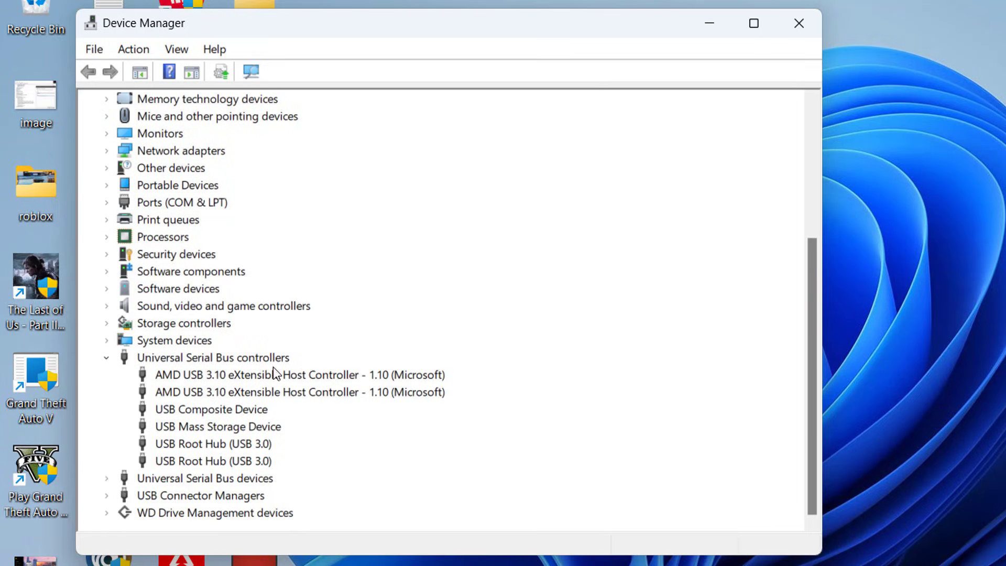
right_click(400, 374)
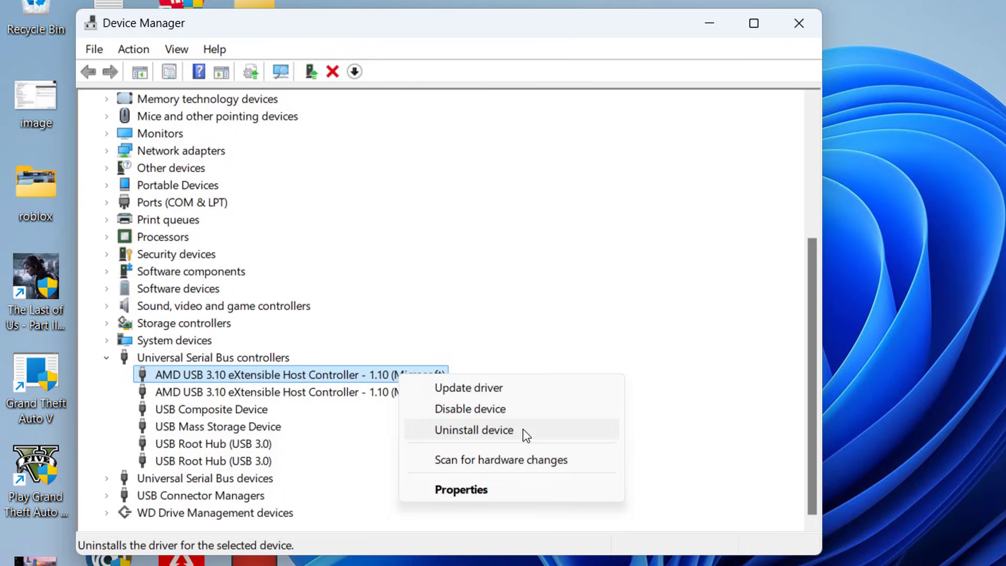
click(600, 243)
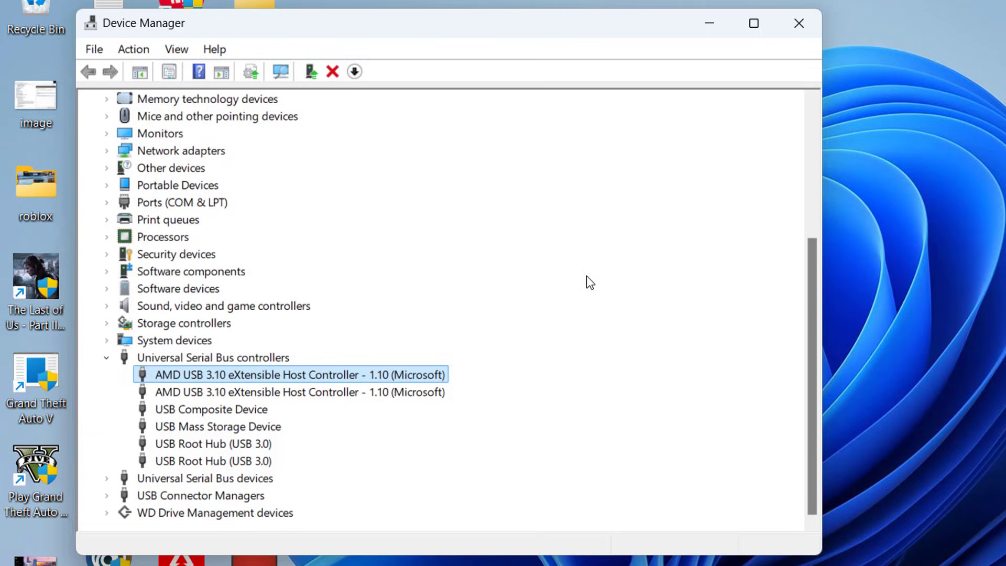
Step: Show the USB Composite Device's instance path USB\VID_0408&PID_5425\0001, then minimize Device Manager
drag(422, 26, 530, 50)
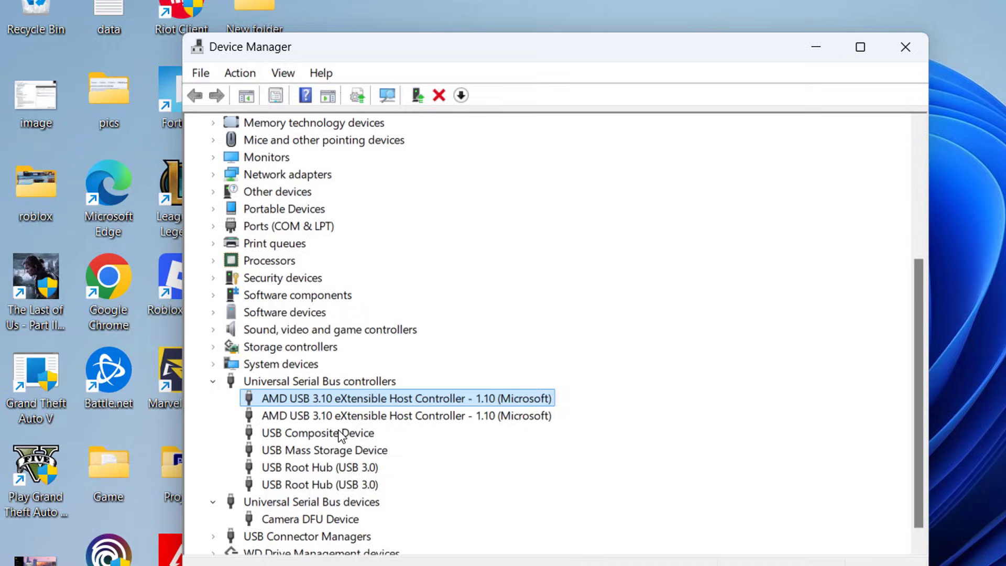
right_click(338, 433)
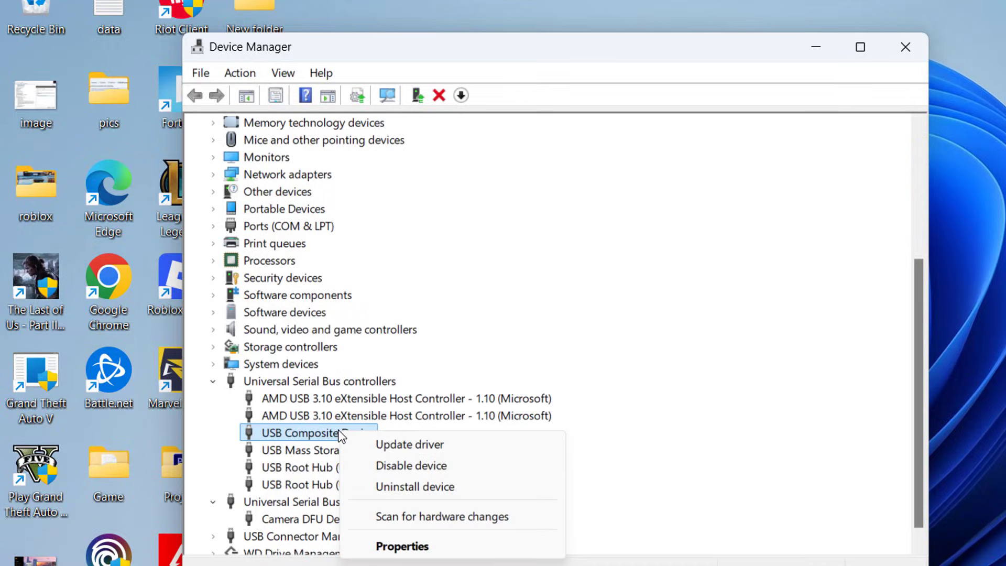
click(409, 546)
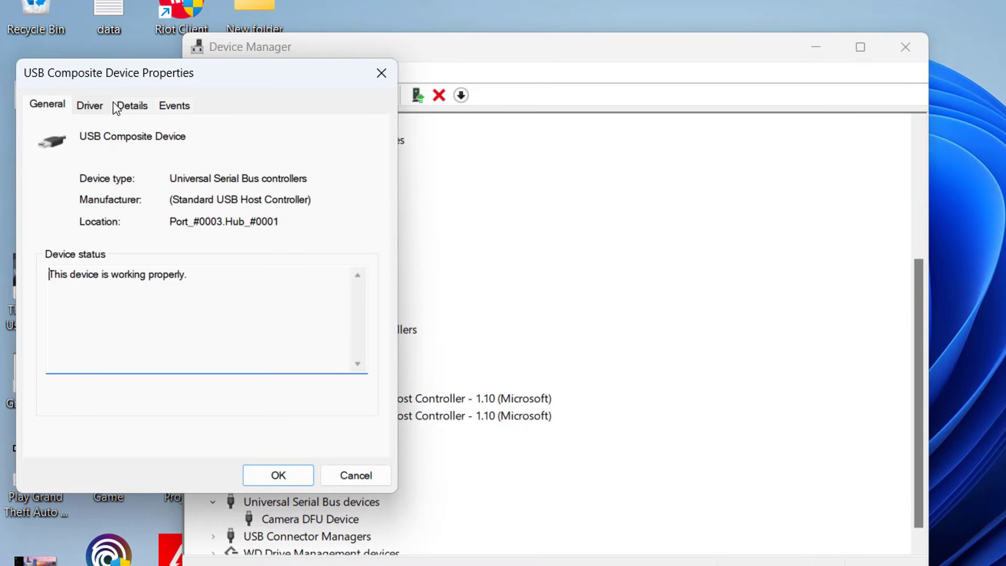
click(131, 105)
click(107, 199)
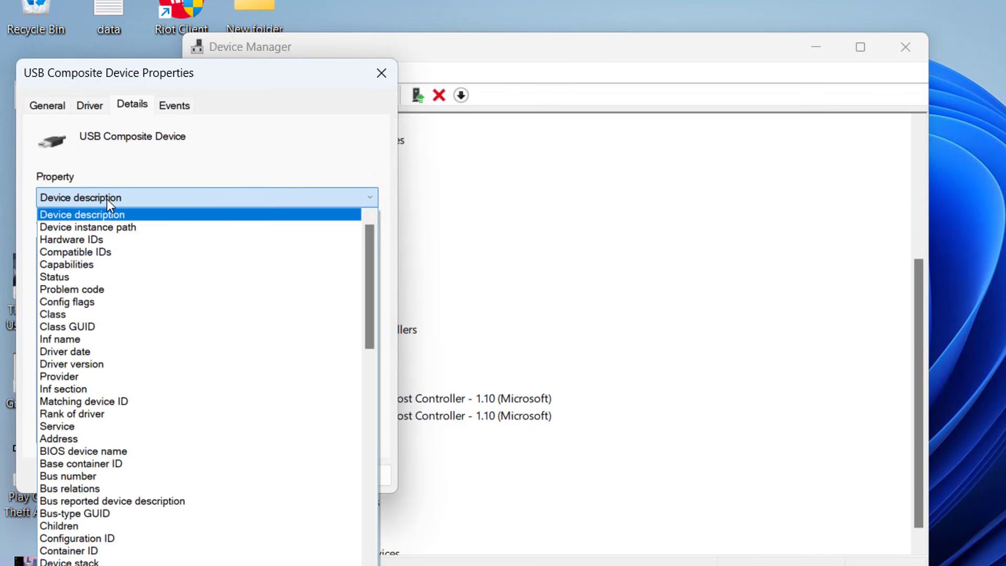
click(77, 224)
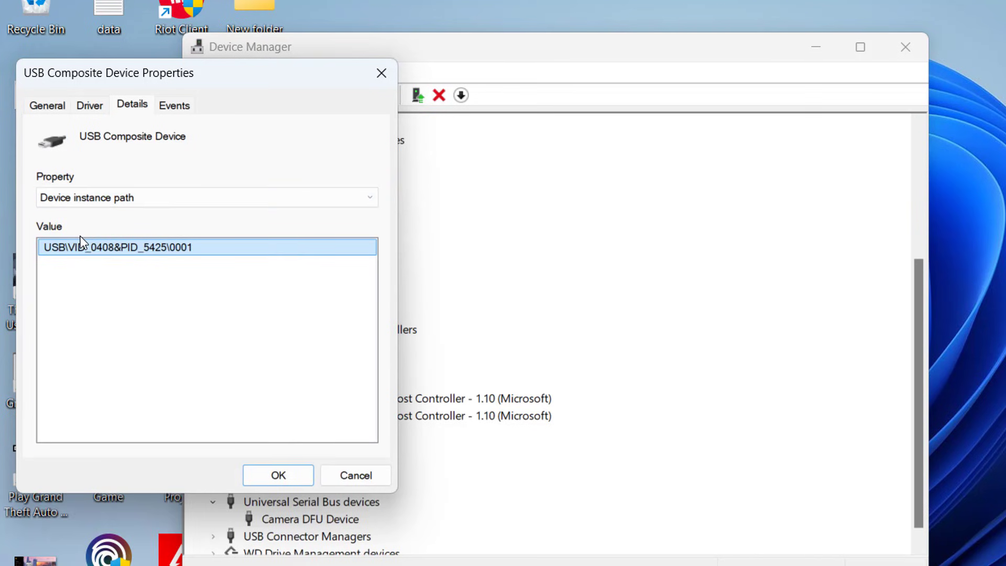
click(89, 247)
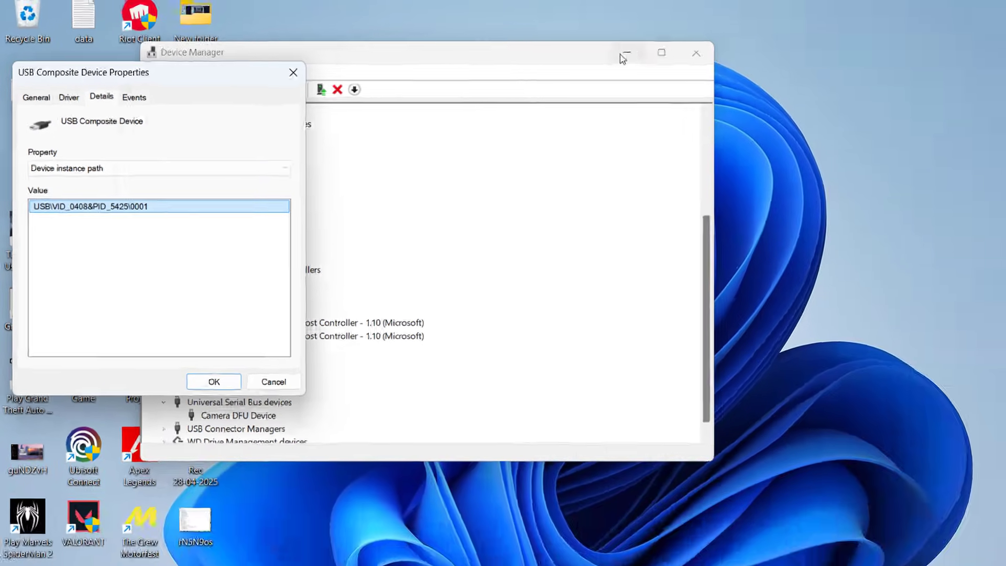
click(624, 54)
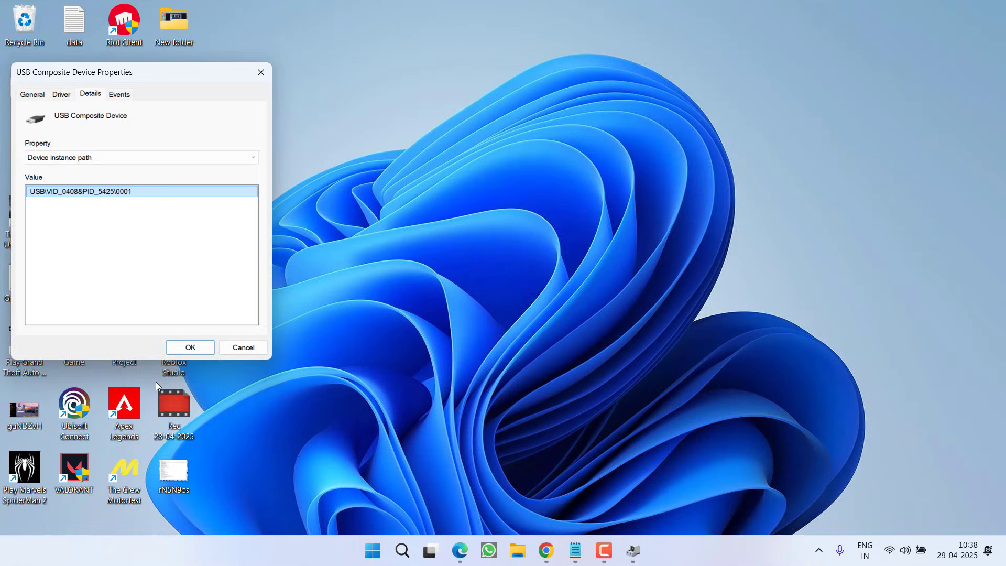
Step: Launch Registry Editor by running regedit from the Run dialog and accepting UAC
right_click(370, 561)
click(358, 472)
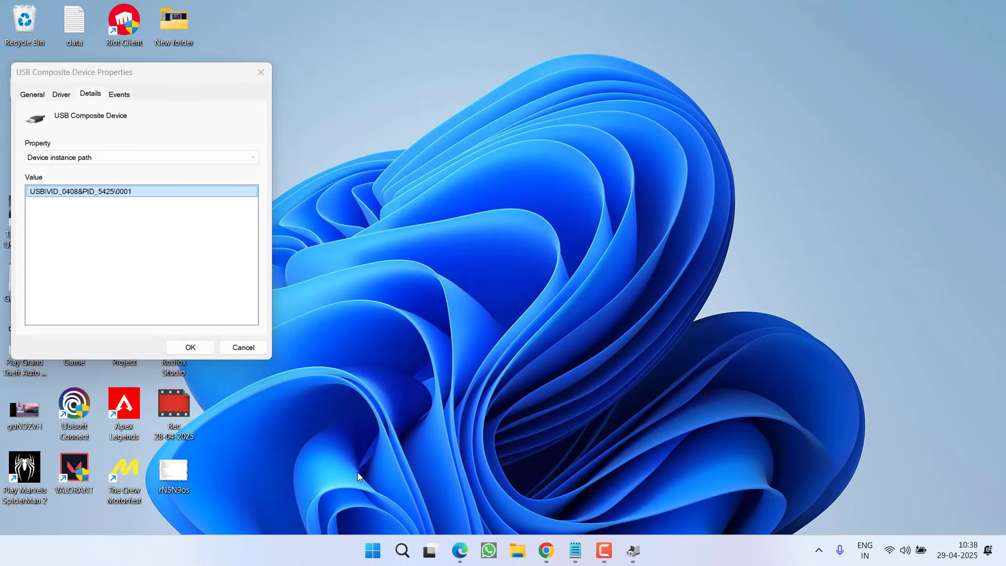
key(End)
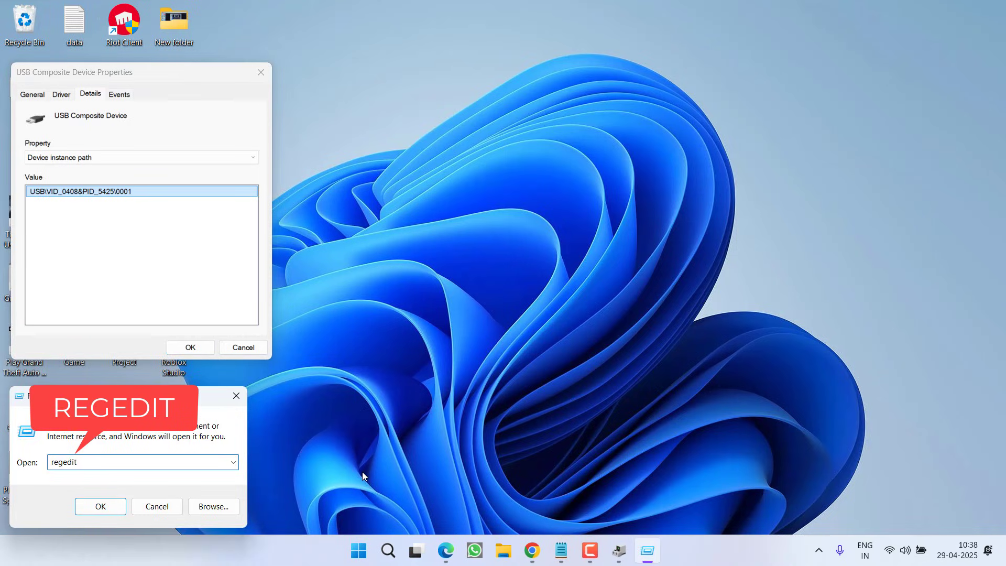
key(Return)
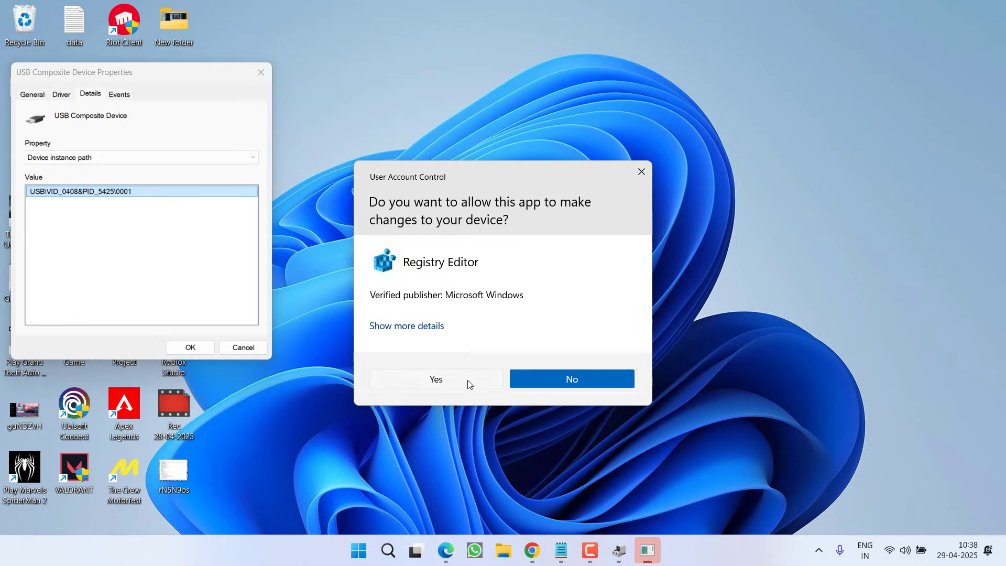
click(468, 384)
Step: Go to Computer\HKEY_LOCAL_MACHINE\SYSTEM\CurrentControlSet\Enum via the address bar
click(405, 73)
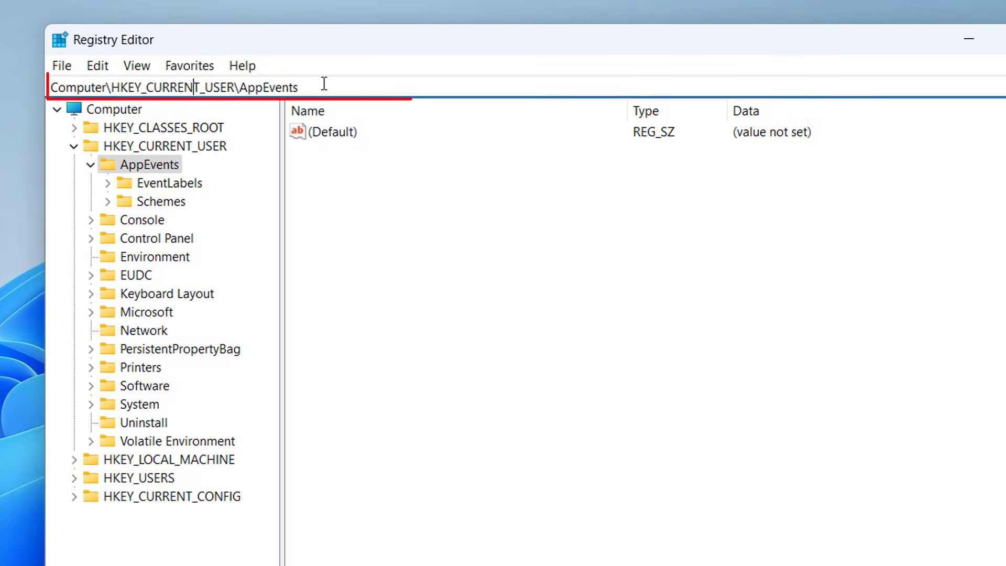
key(ctrl+a)
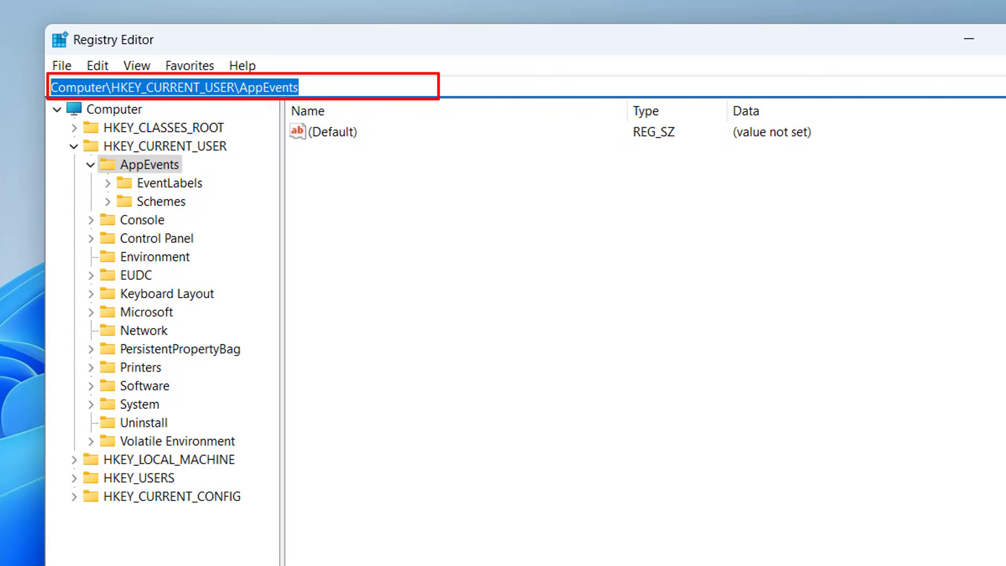
text(Computer\HKEY_LOCAL_MACHINE\SYSTEM\CurrentControlSet\Enum)
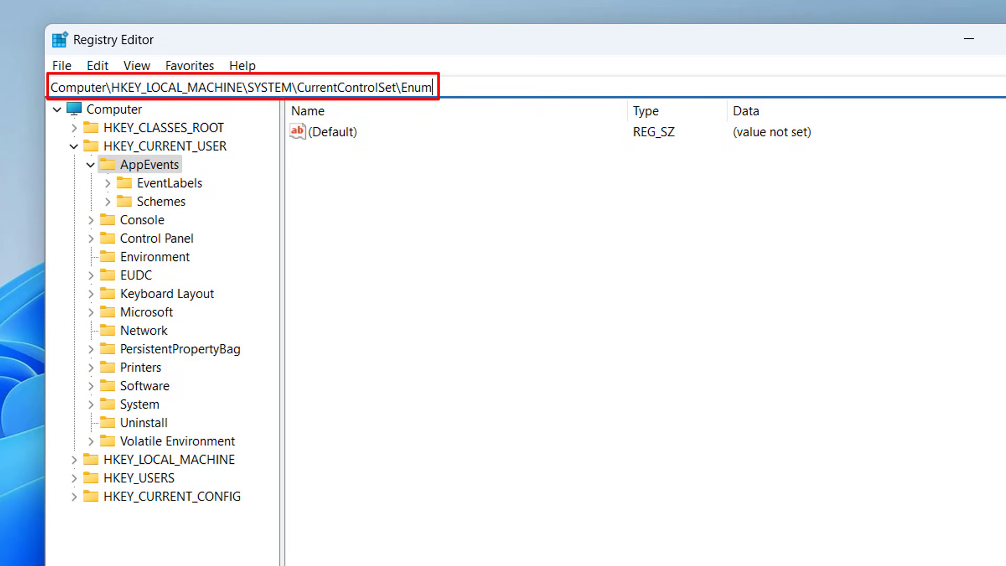
key(Return)
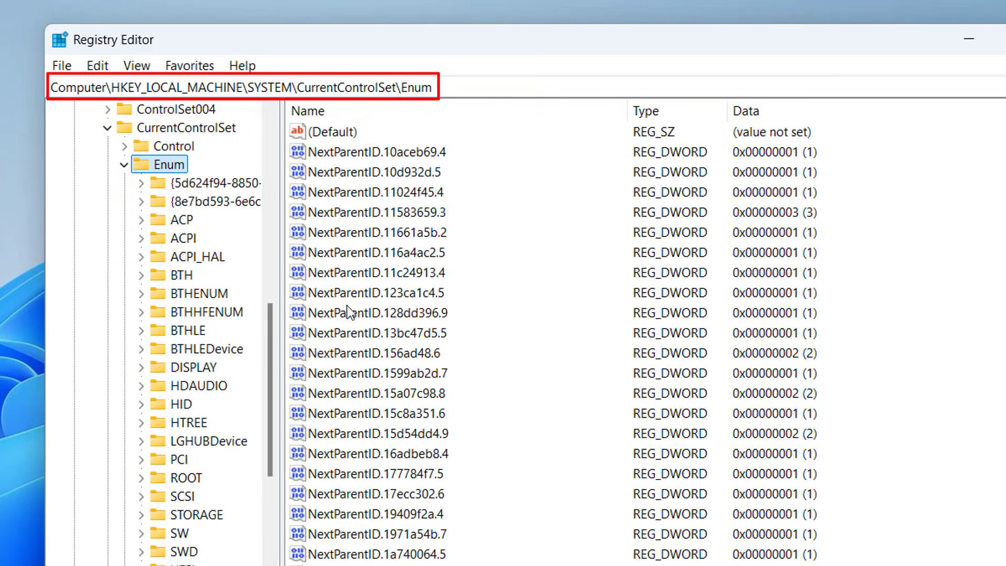
scroll(194, 367, down, 1)
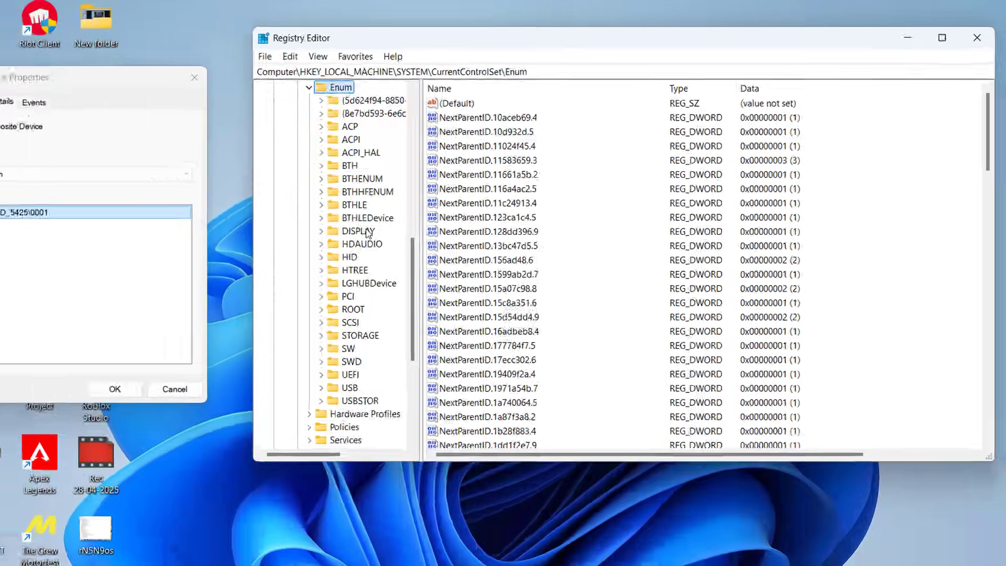
Step: Expand Enum\USB\VID_0408&PID_5425 and select its 0001 subkey
click(349, 387)
scroll(354, 239, down, 2)
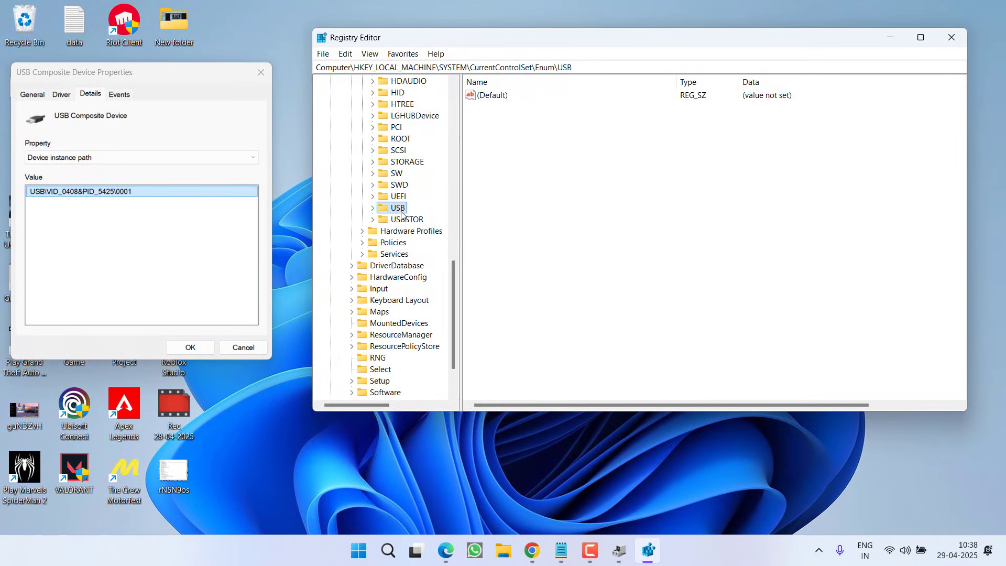
click(373, 208)
drag(347, 404, 367, 404)
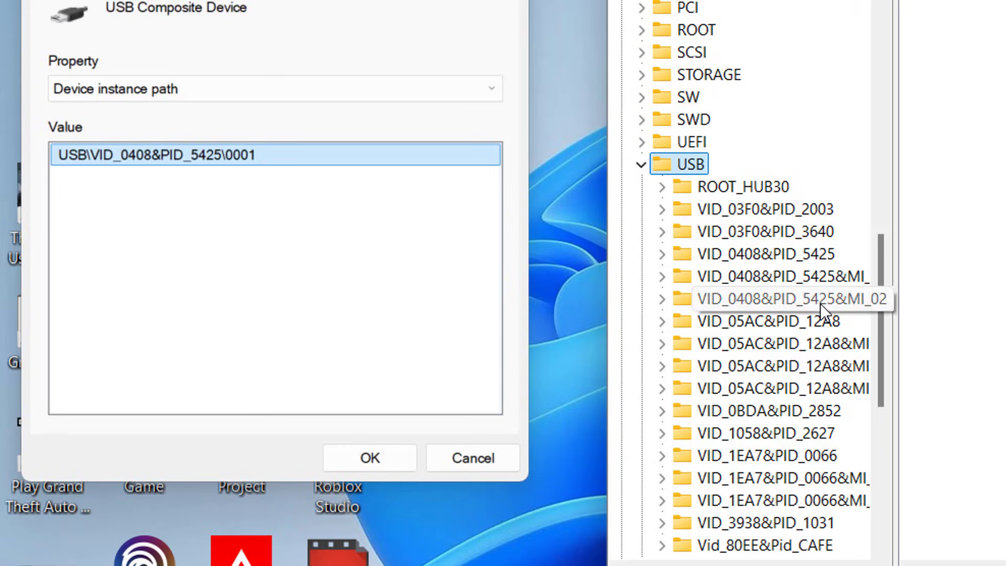
click(722, 254)
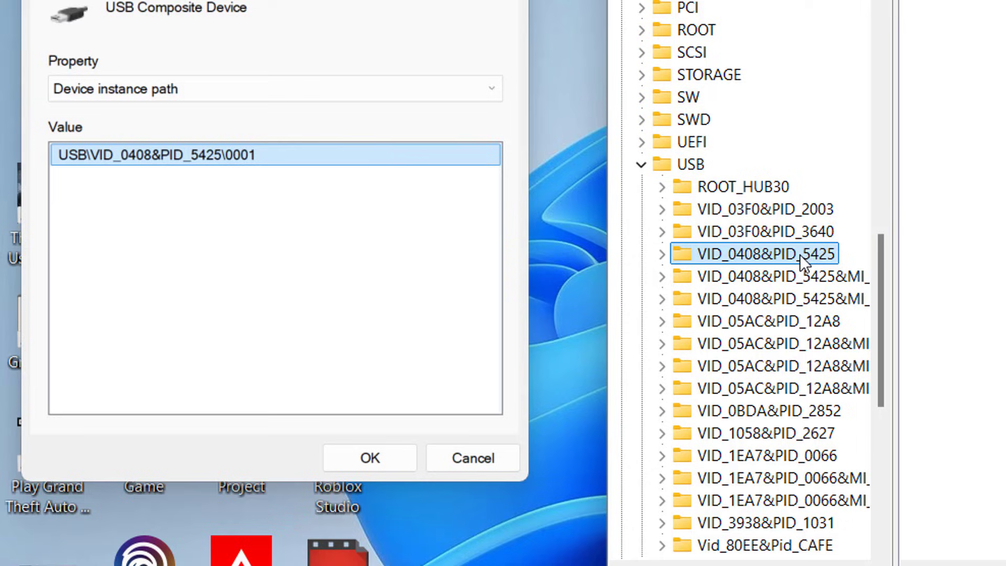
click(663, 254)
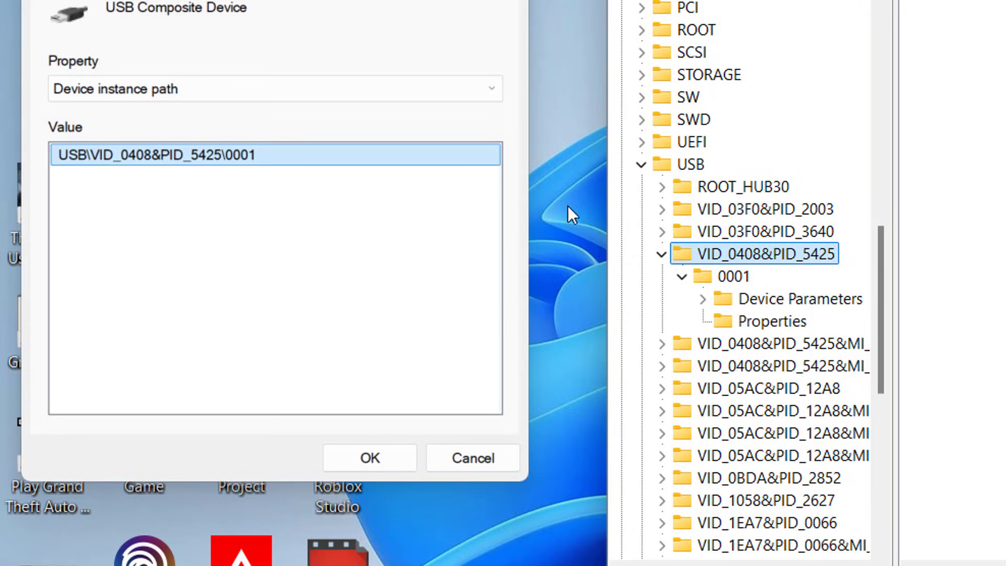
click(733, 276)
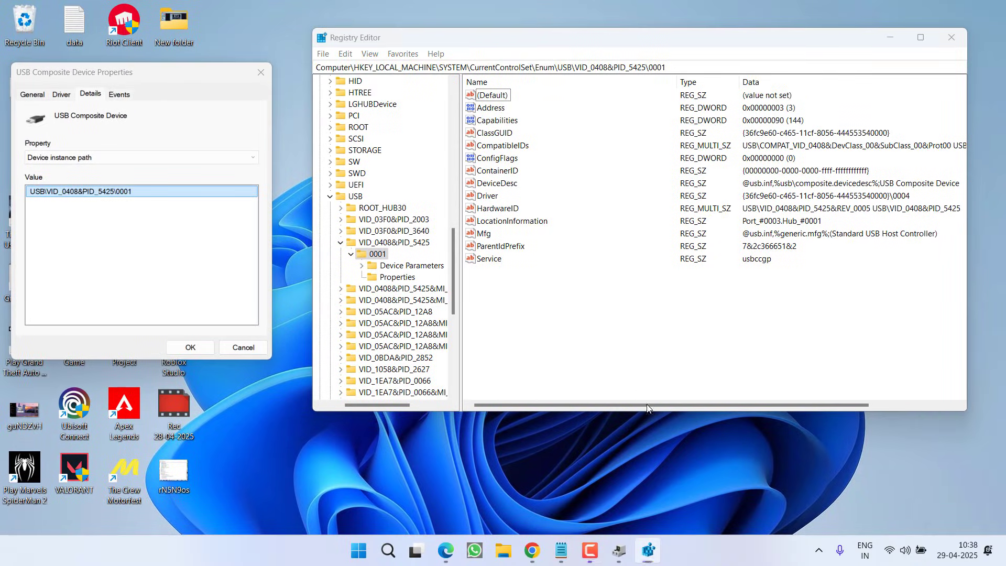
Step: Add a DWORD (32-bit) value named Enhancedpowermanagementenabled to the 0001 key
right_click(520, 302)
mouse_move(550, 308)
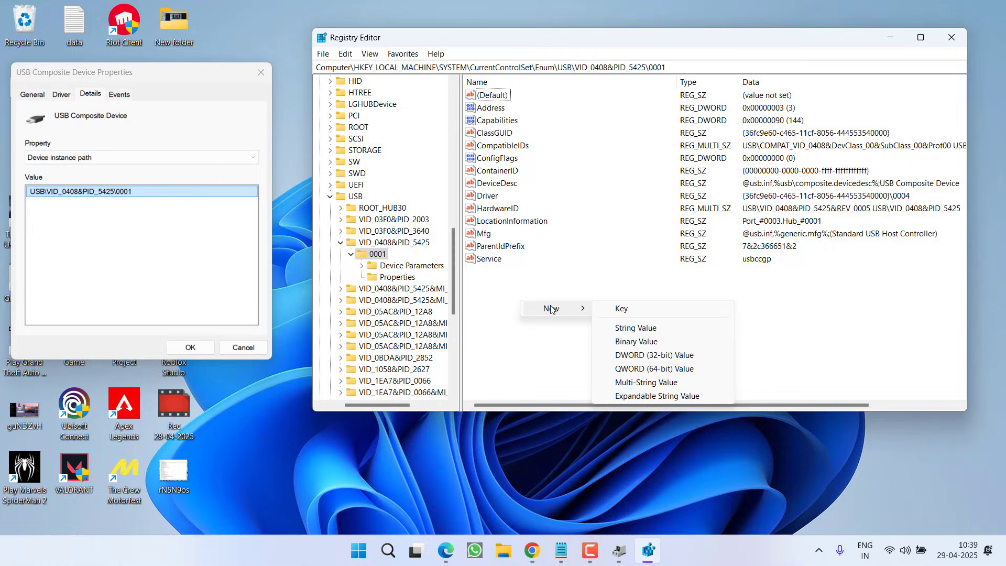
click(652, 355)
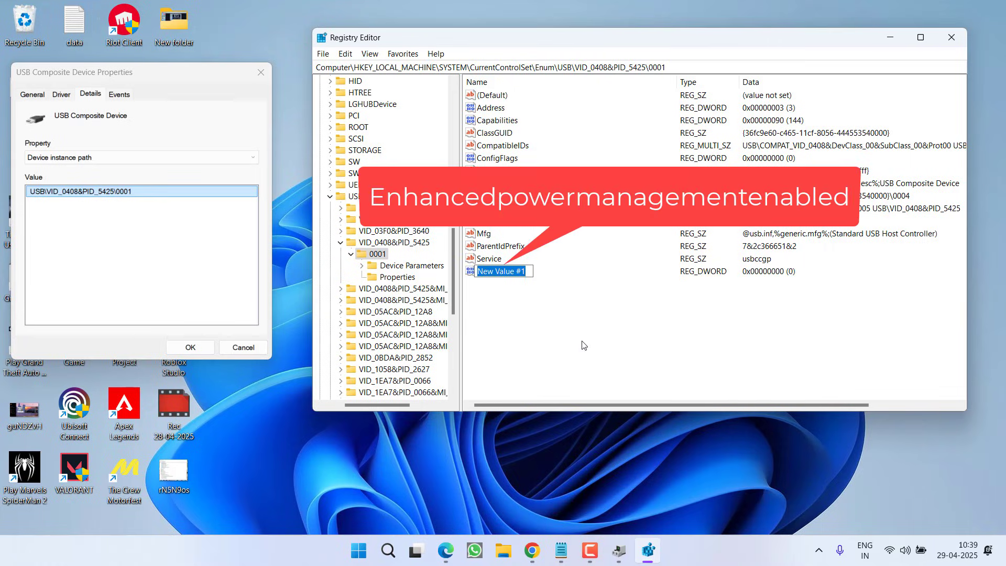
text(Enhanced)
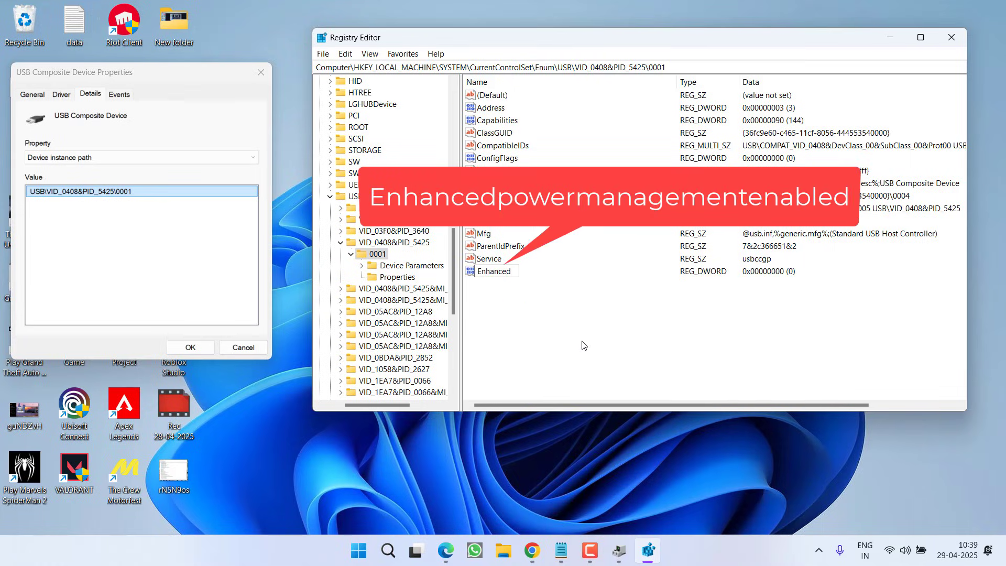
text(powermanagementenabled)
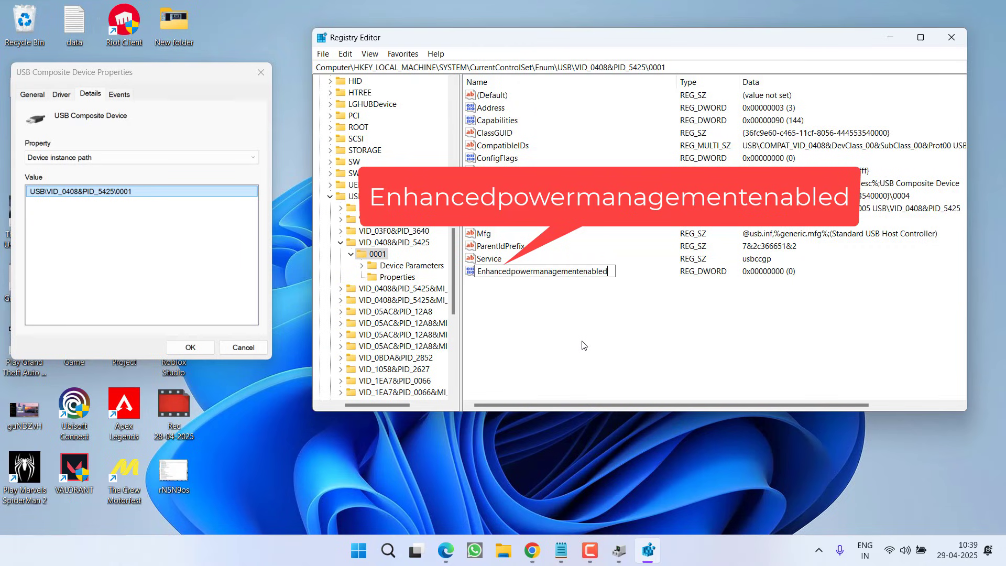
key(Return)
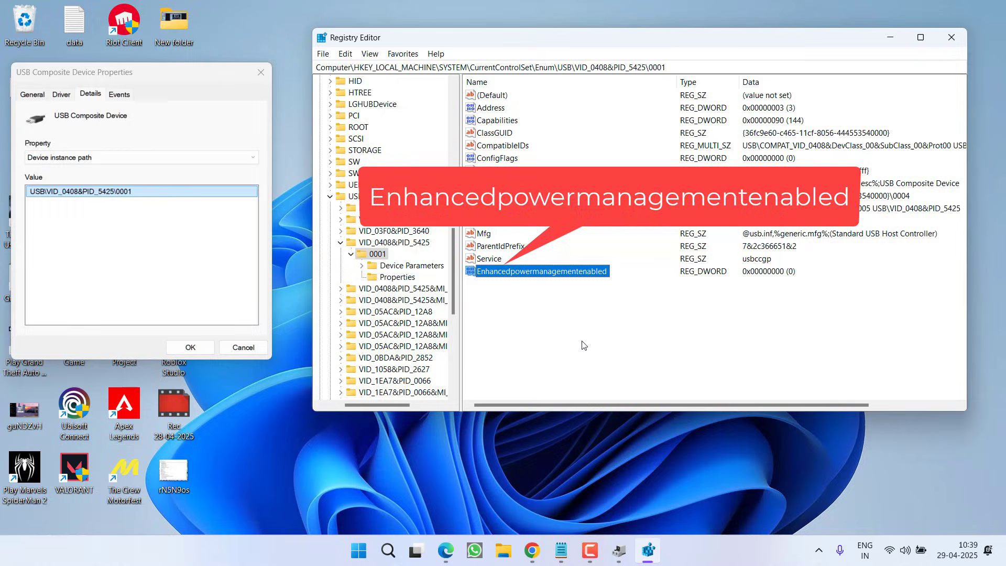
Step: Minimize Registry Editor and close the USB Composite Device Properties dialog
click(890, 37)
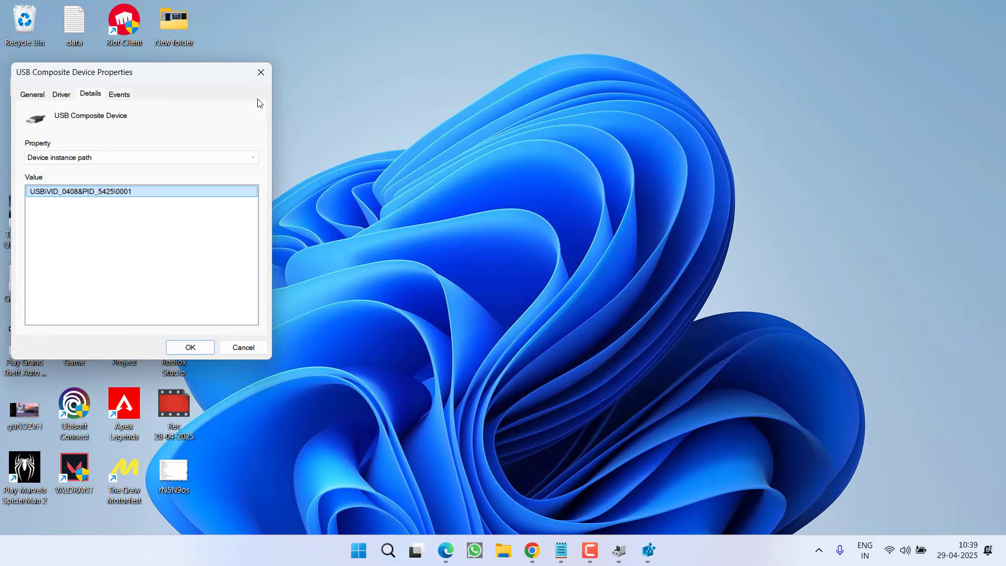
click(261, 73)
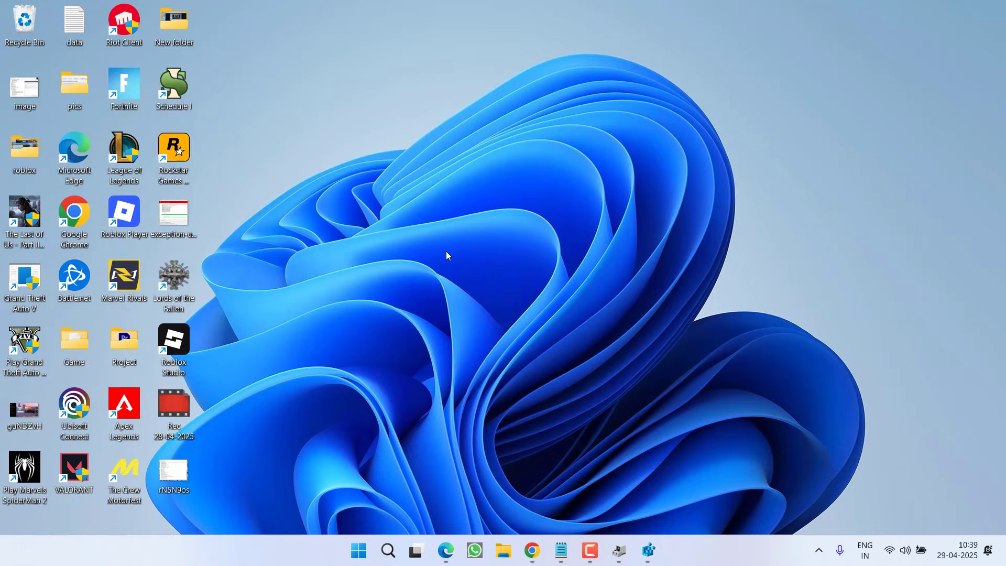